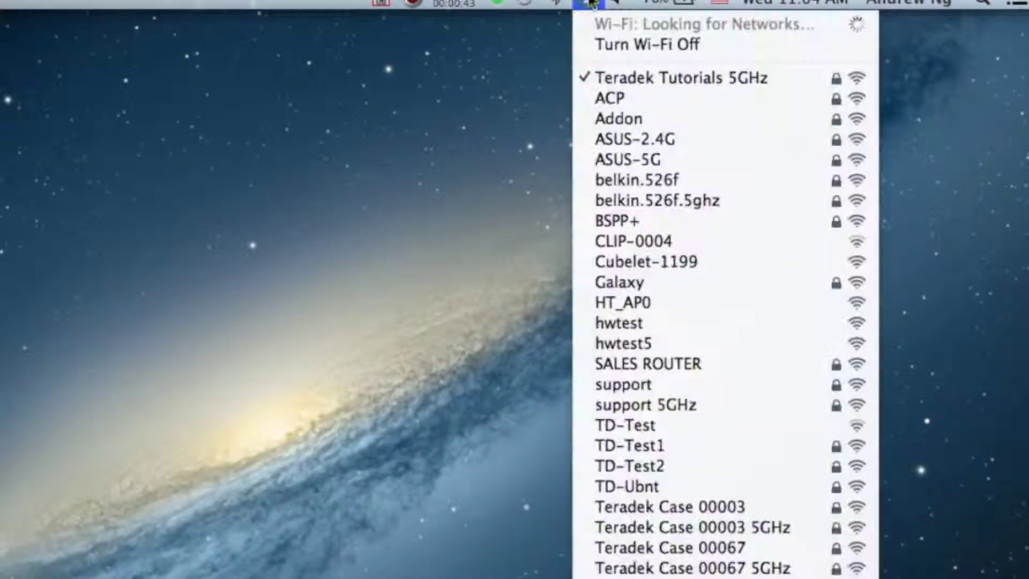
Step: Connect the Mac to the Teradek Tutorials 5GHz Wi-Fi network
click(802, 83)
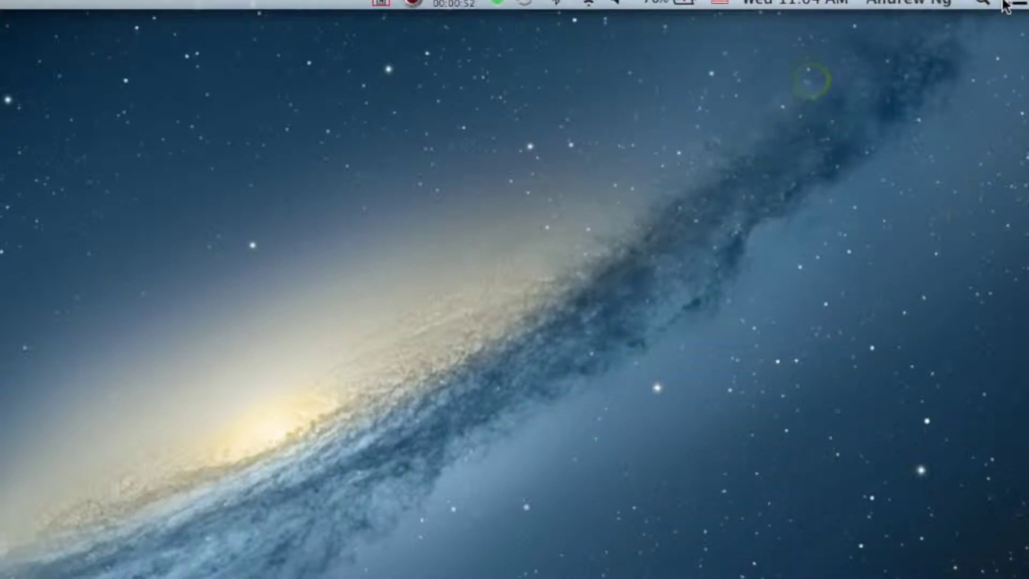
Step: Launch TeraCentral from Spotlight and open Configure Settings for the Channel 1 Transport Stream
click(982, 4)
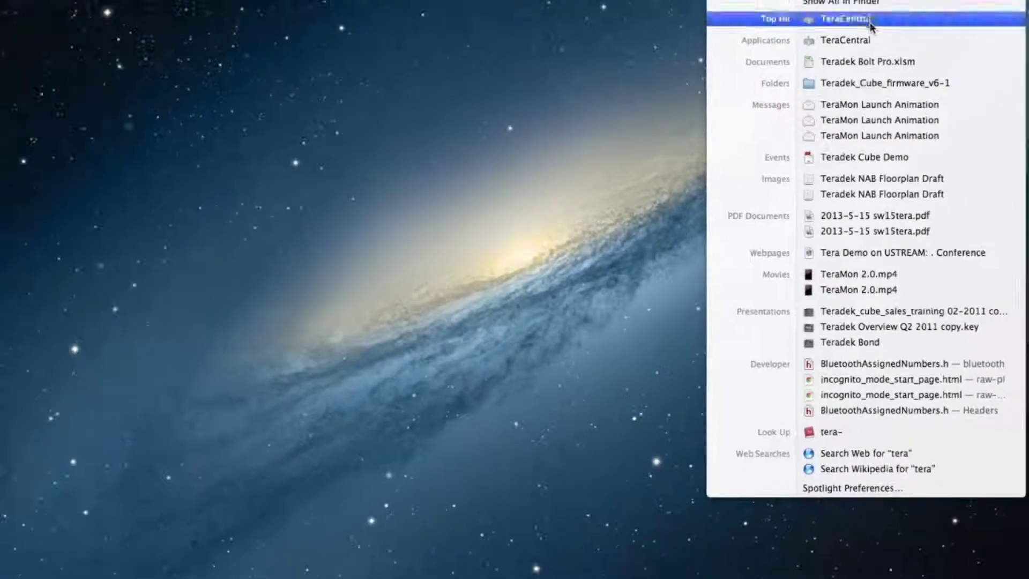
click(871, 24)
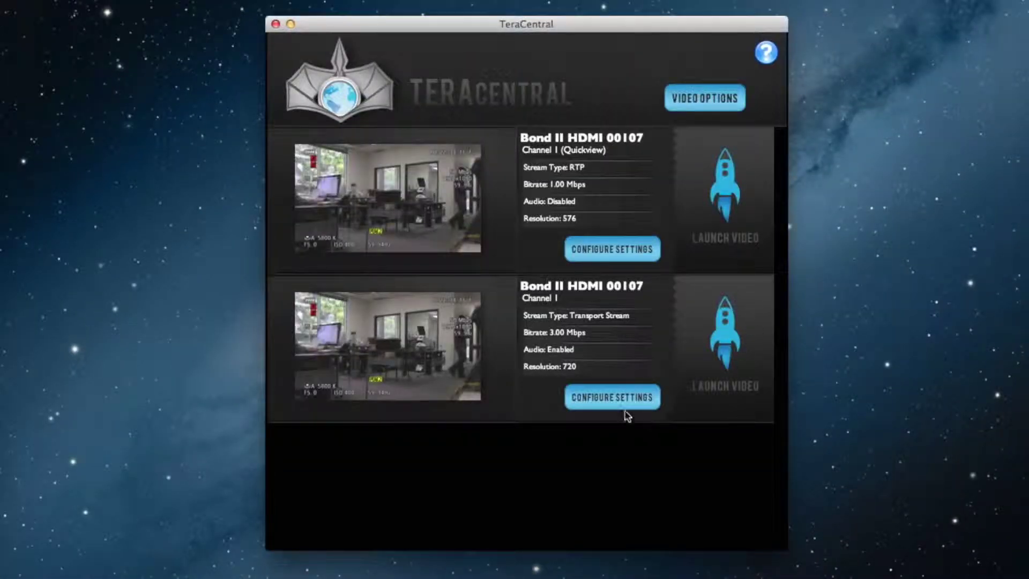
click(616, 397)
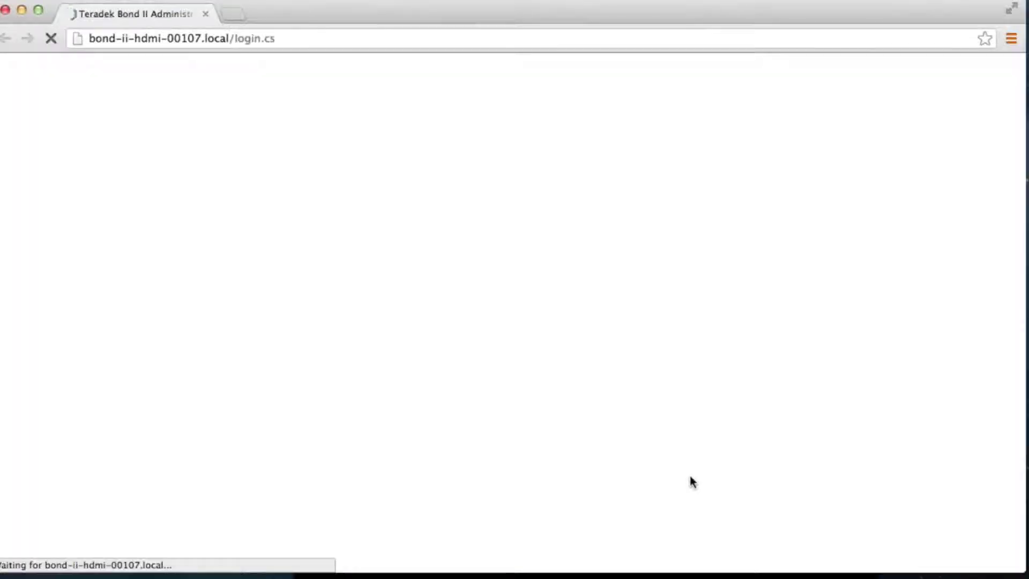
Step: Log in with the device password and go to Video Setup > Stream Settings
click(570, 422)
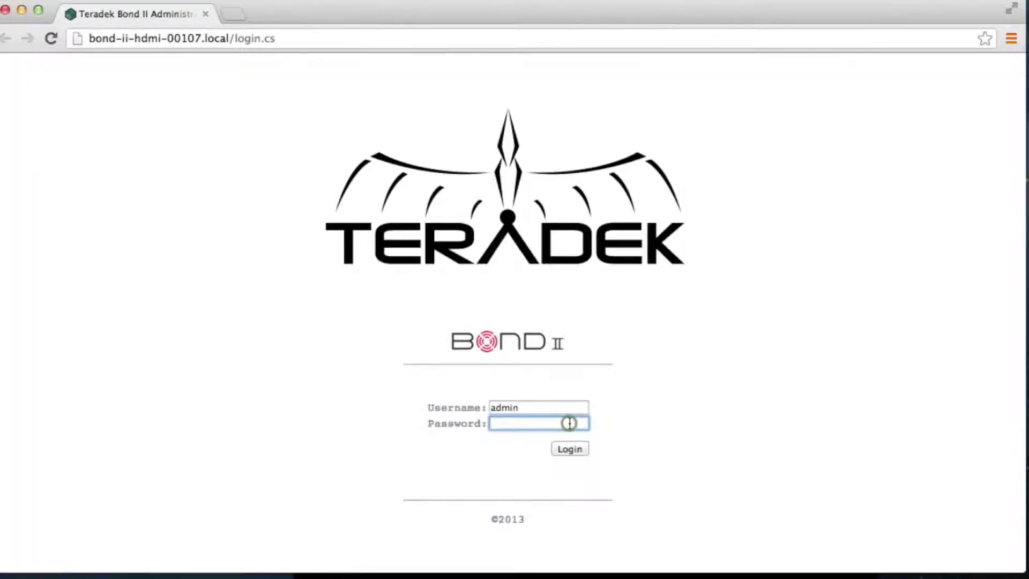
text(admin)
click(583, 449)
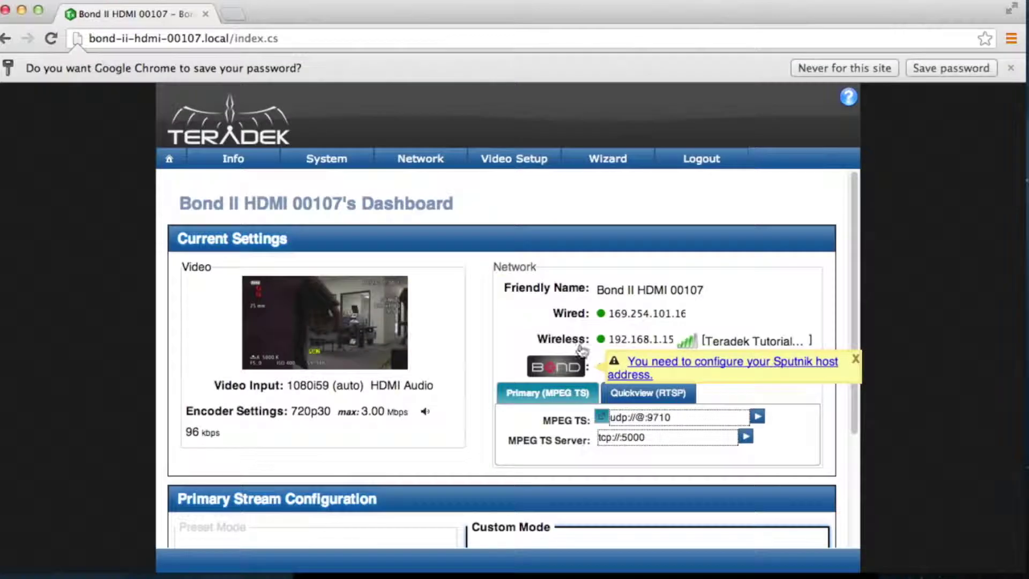
mouse_move(532, 156)
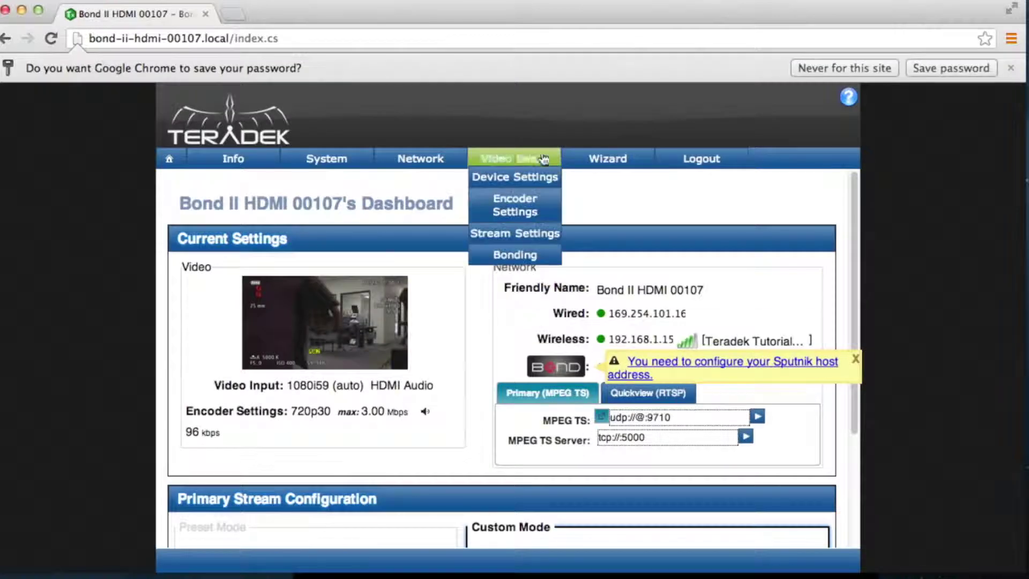
click(533, 234)
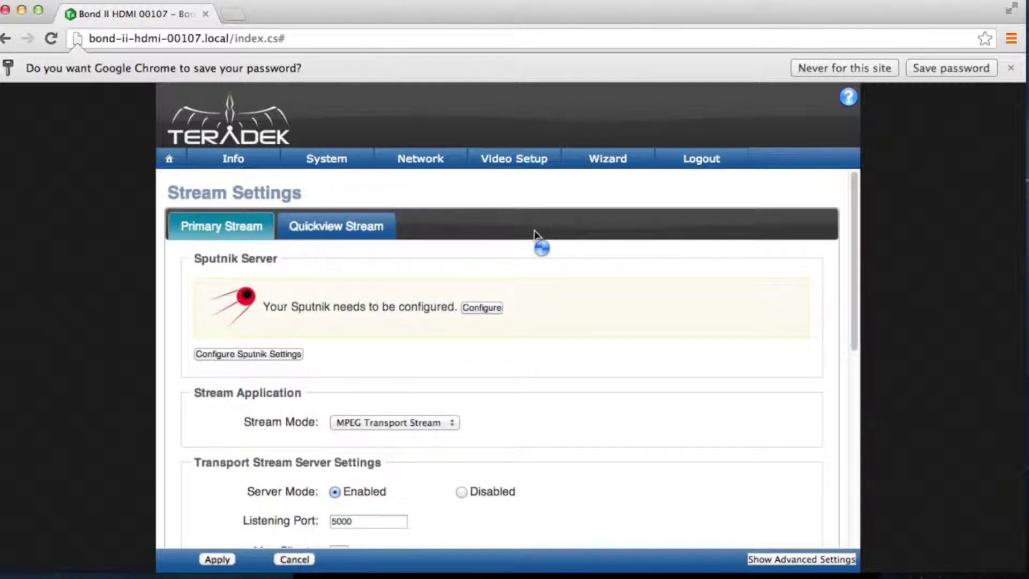
Step: Set the Sputnik host address to 184.169, keeping port 5111, TCP and AI Streaming enabled
click(487, 308)
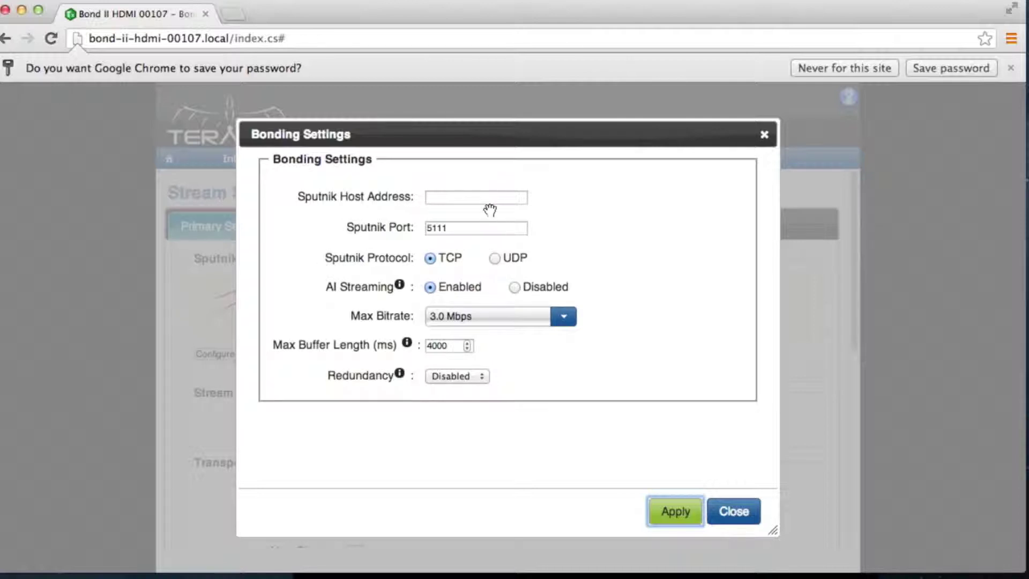
click(488, 196)
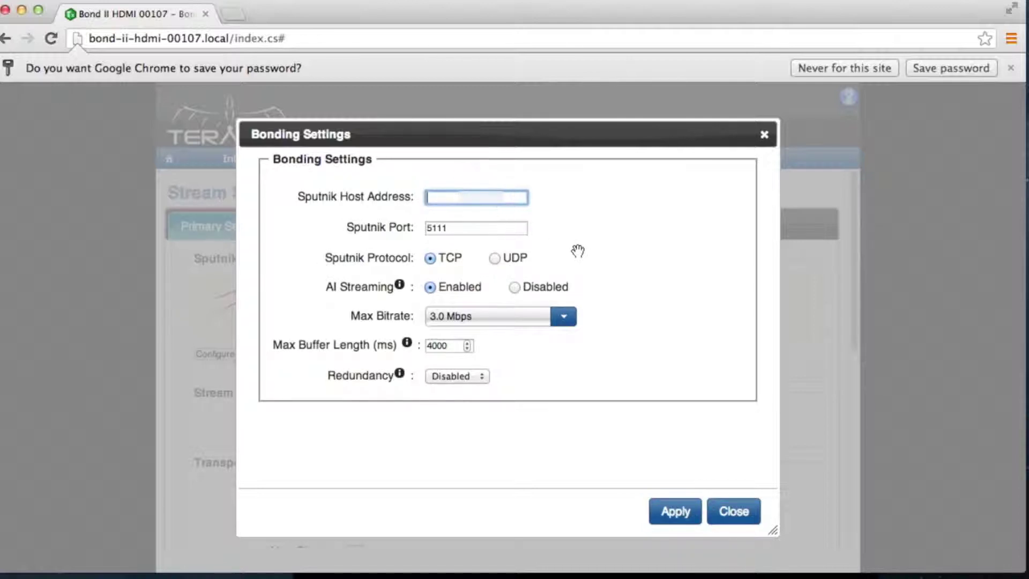
text(184.169)
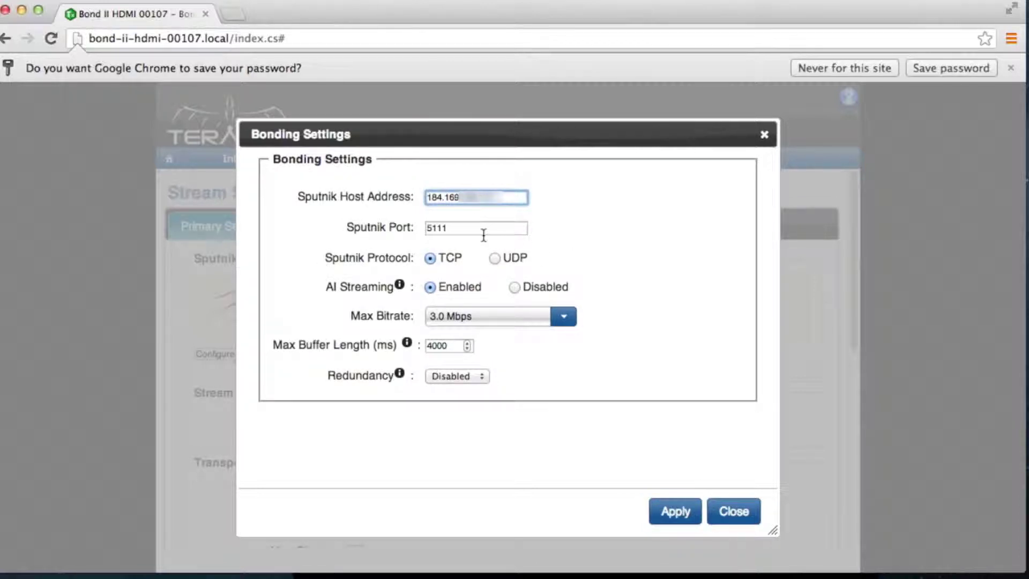
double_click(476, 229)
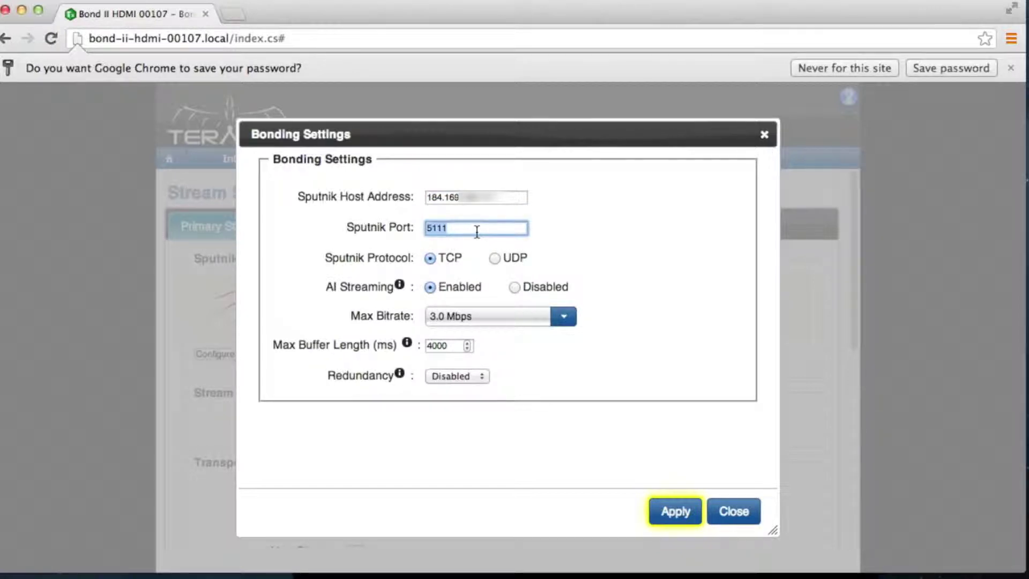
click(476, 231)
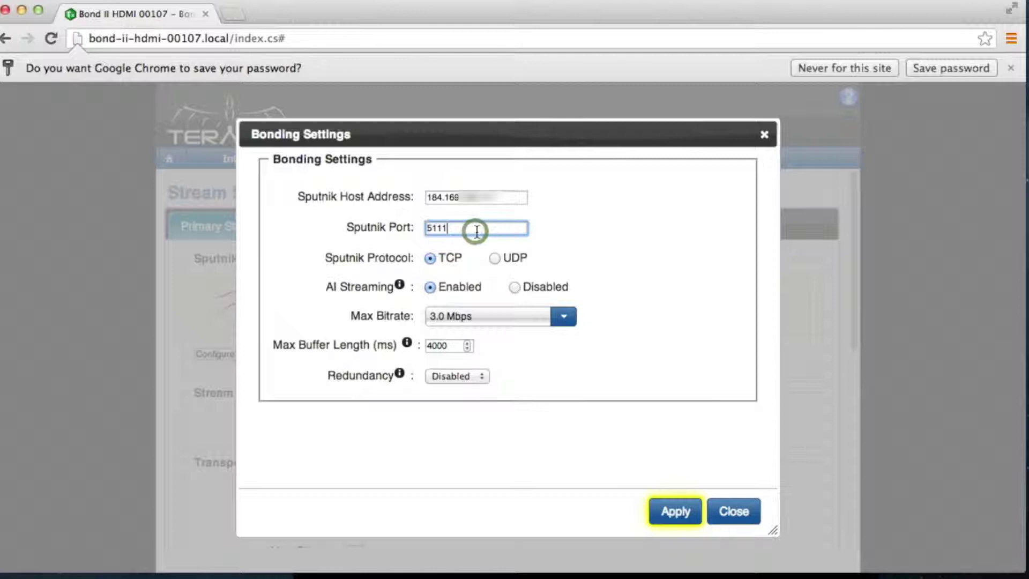
click(496, 259)
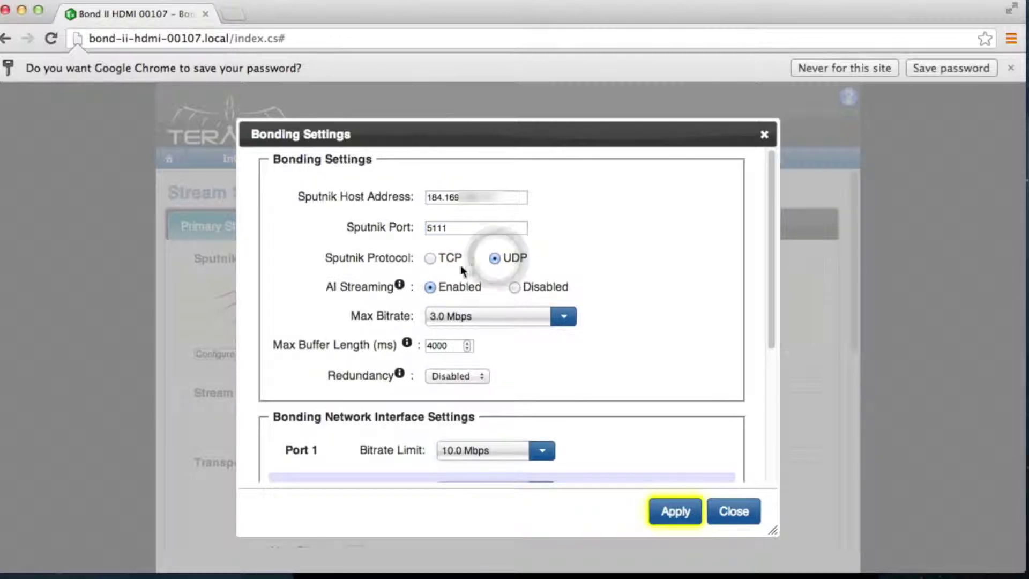
click(429, 256)
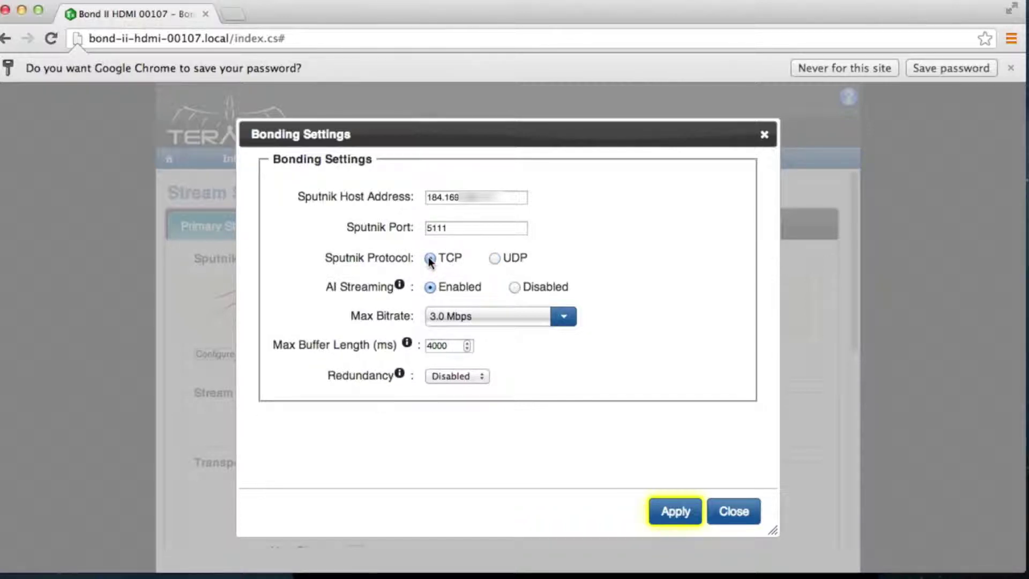
click(435, 289)
mouse_move(400, 286)
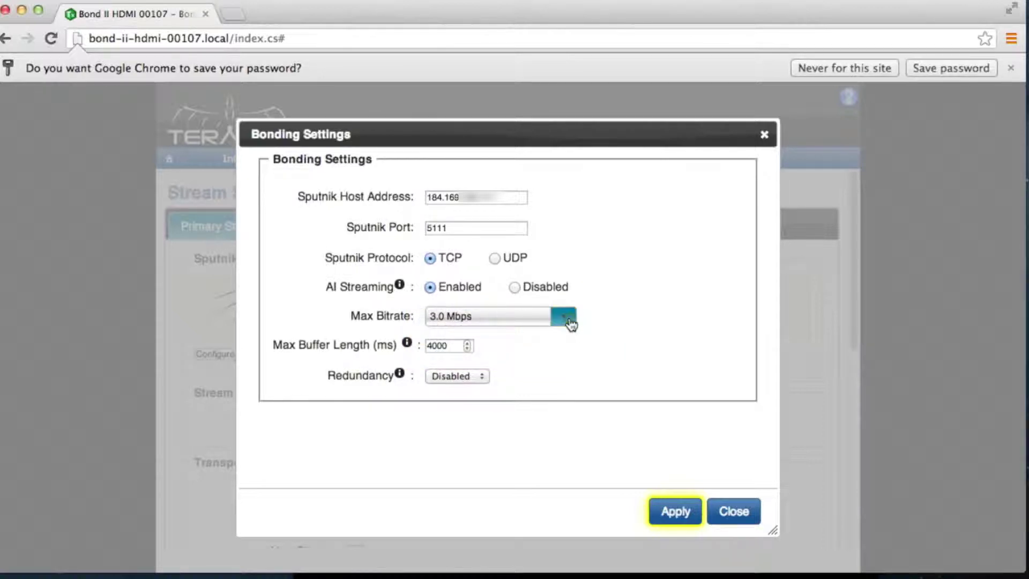
click(570, 323)
scroll(526, 362, down, 3)
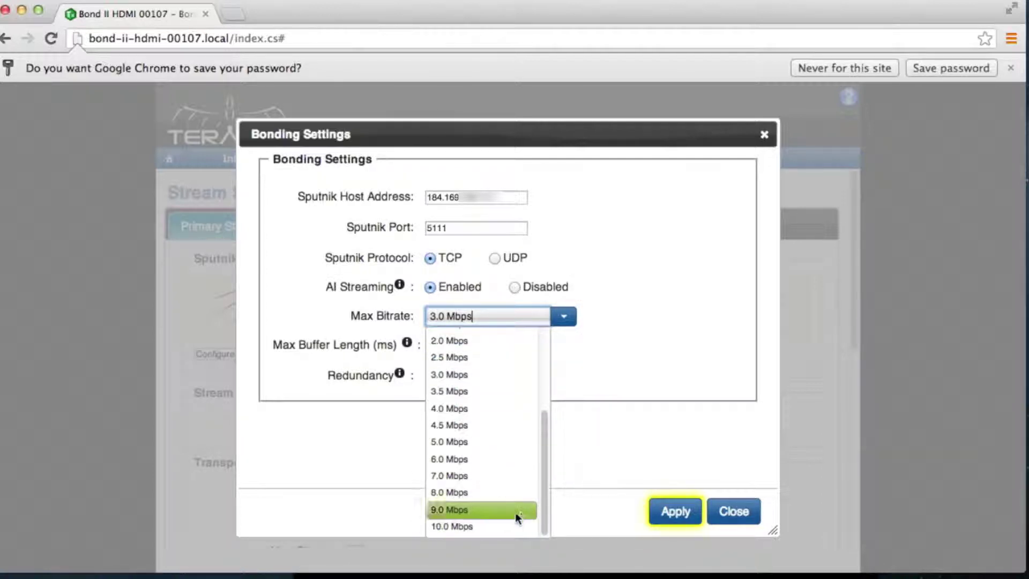
scroll(520, 365, up, 2)
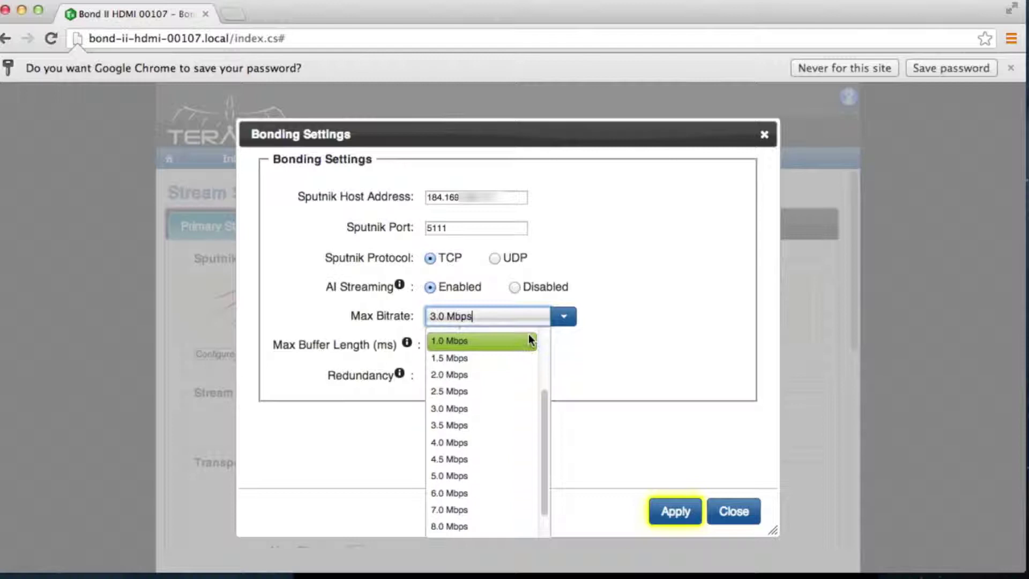
scroll(530, 338, up, 3)
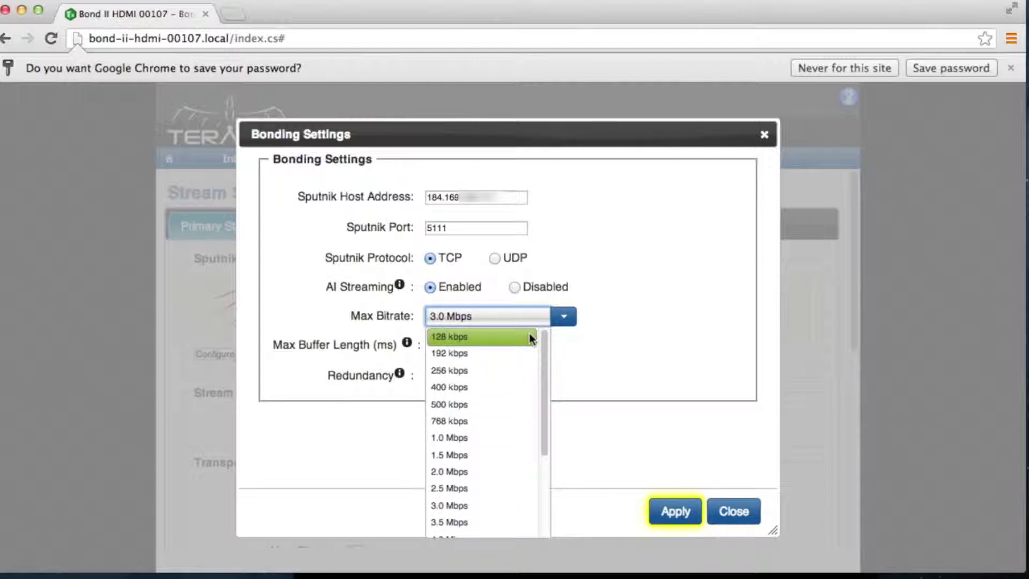
click(617, 313)
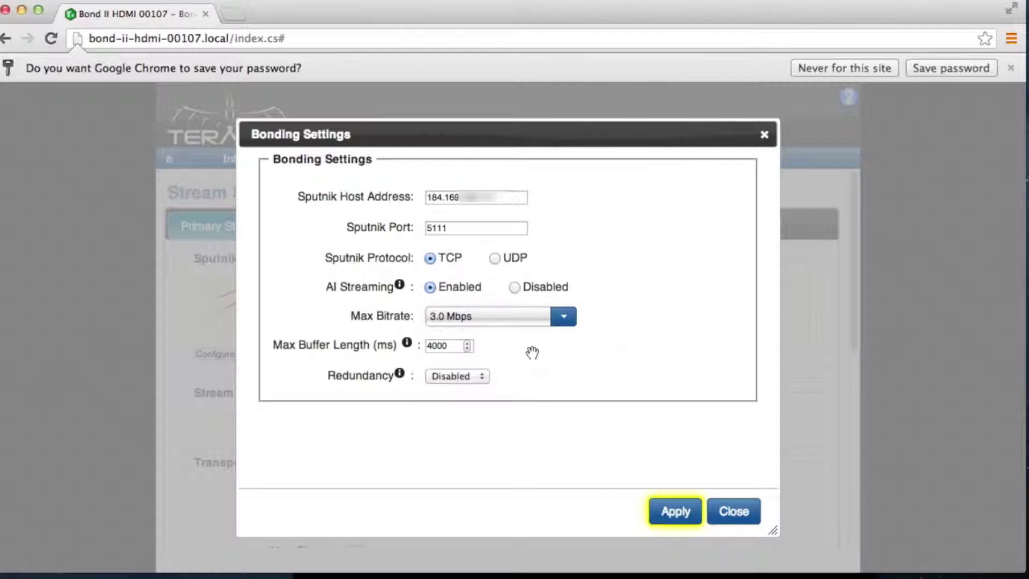
Step: Adjust the Max Buffer Length spin box so it ends at 9000 ms instead of 4000
click(468, 348)
click(468, 348)
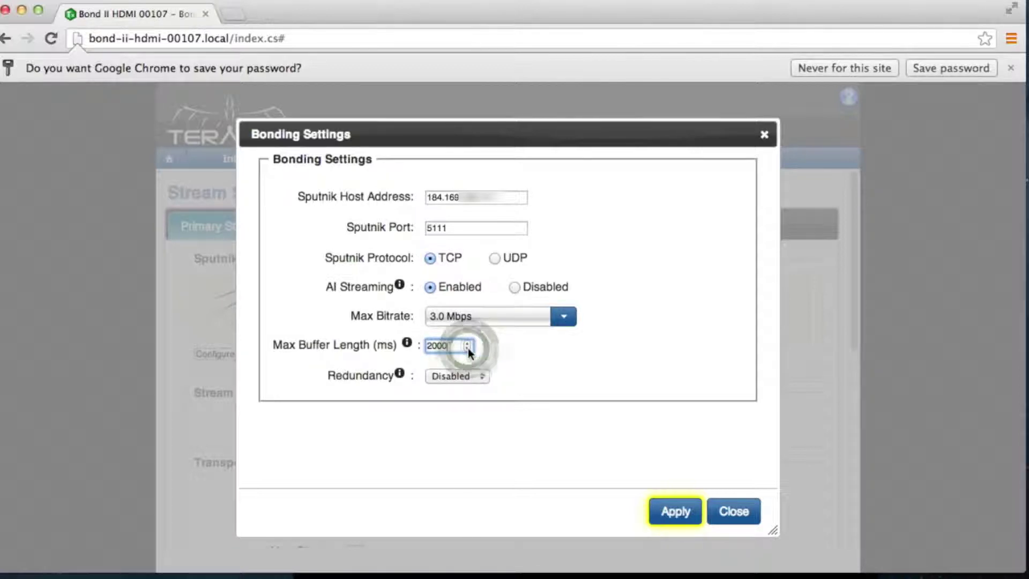
click(468, 348)
click(468, 349)
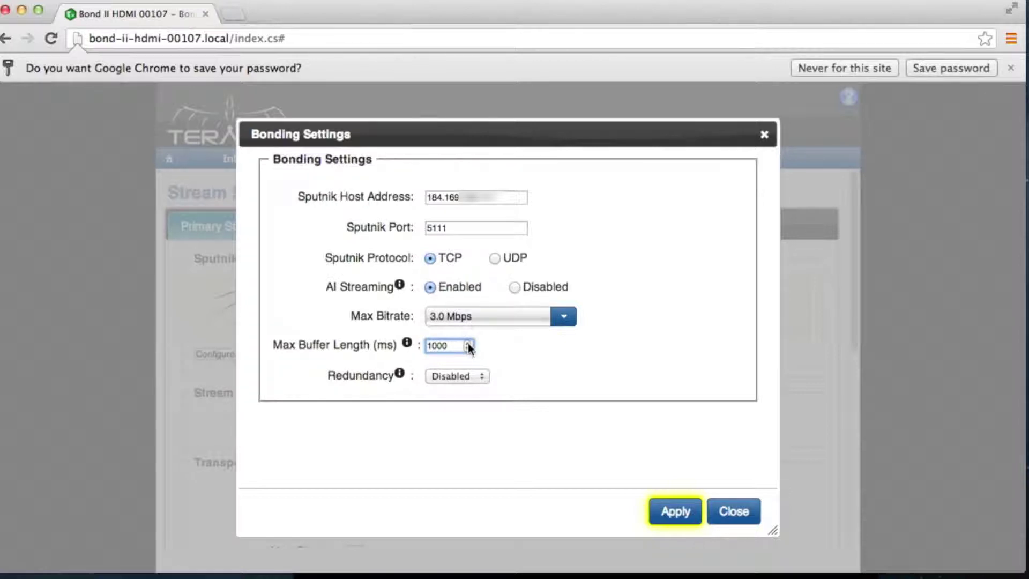
click(468, 343)
click(467, 343)
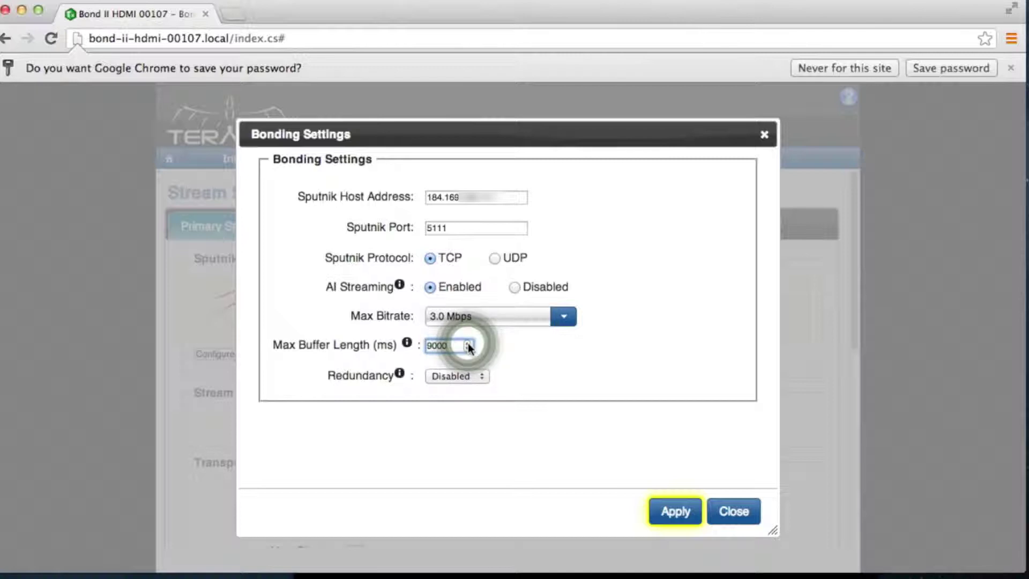
mouse_move(408, 346)
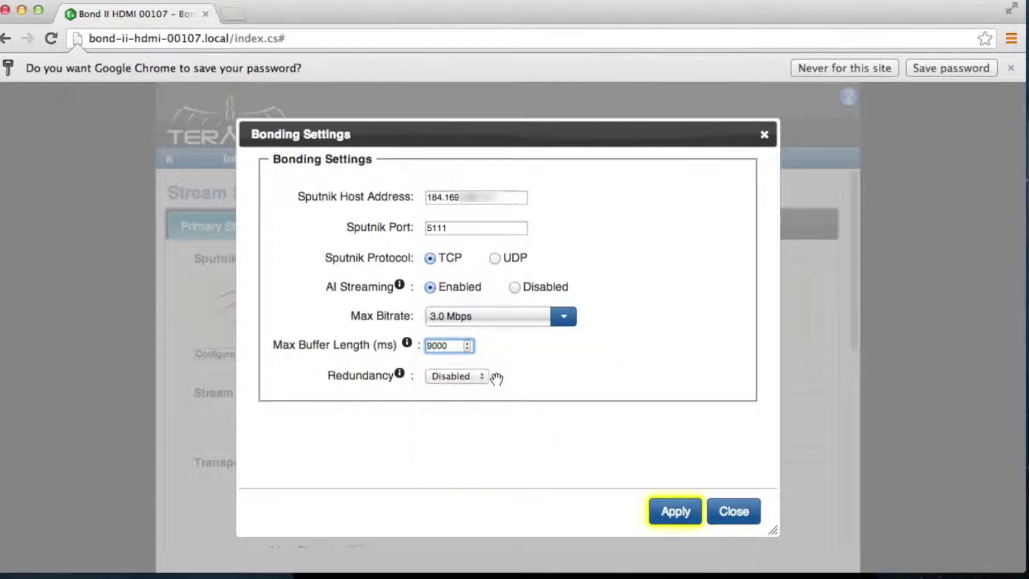
Step: Leave Redundancy at Disabled, apply the bonding settings and close the dialog
click(479, 375)
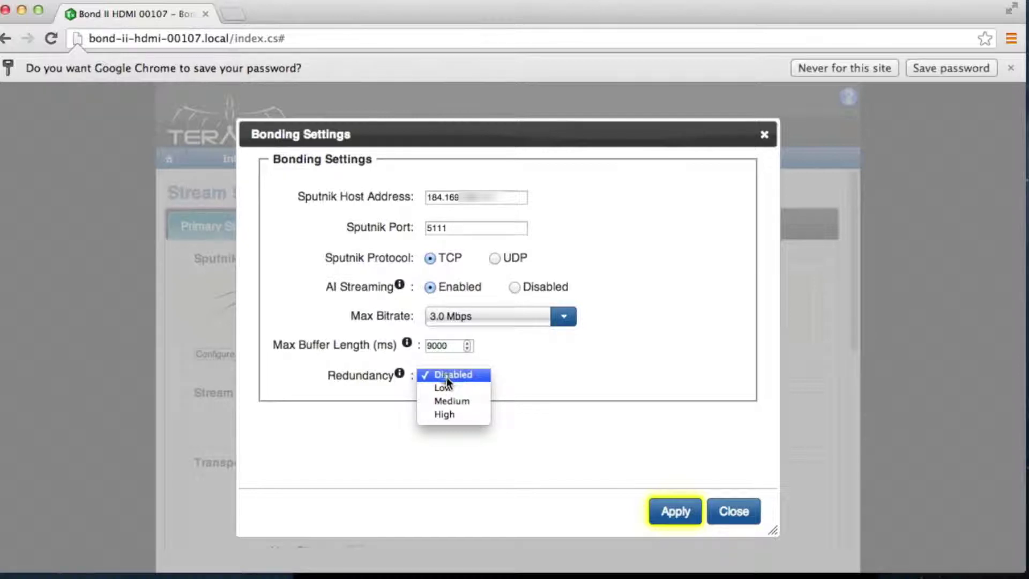
click(446, 378)
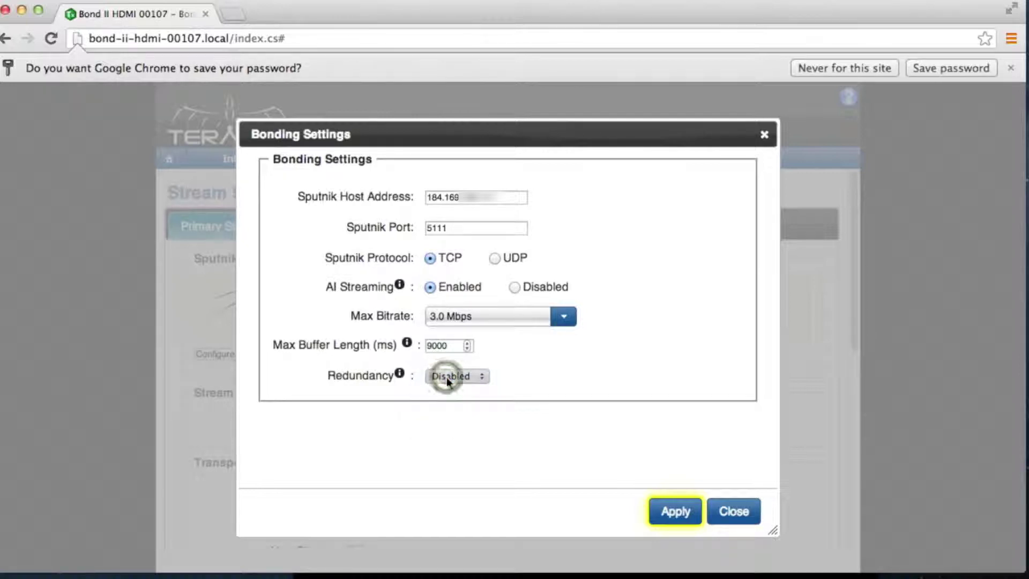
click(668, 513)
click(728, 513)
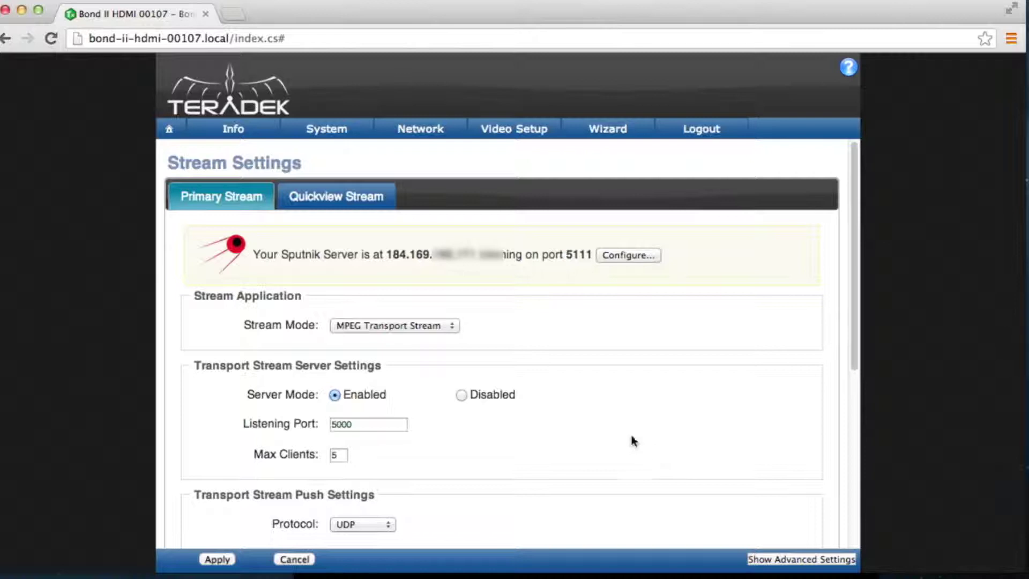
click(454, 327)
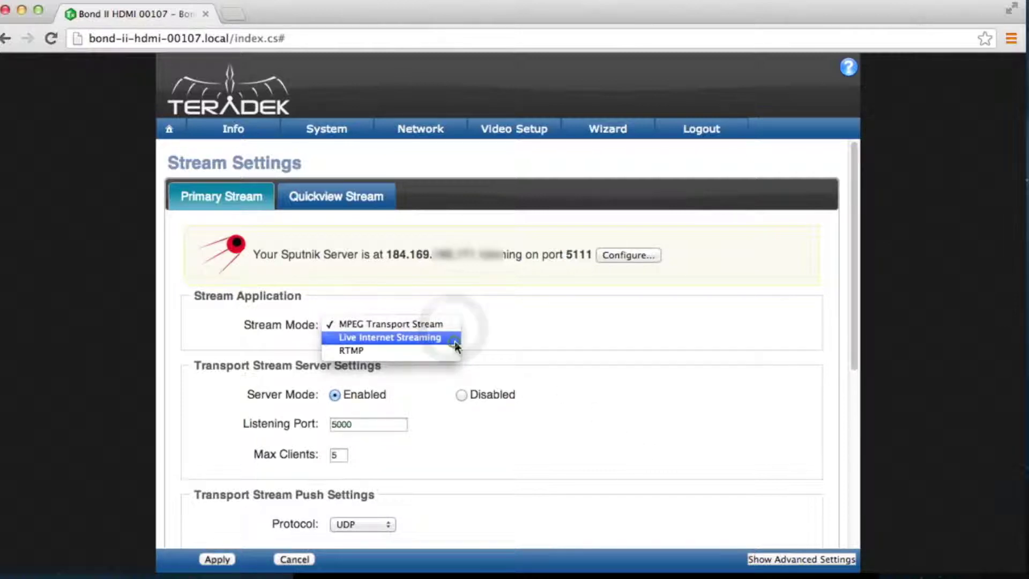
click(454, 342)
scroll(502, 356, down, 2)
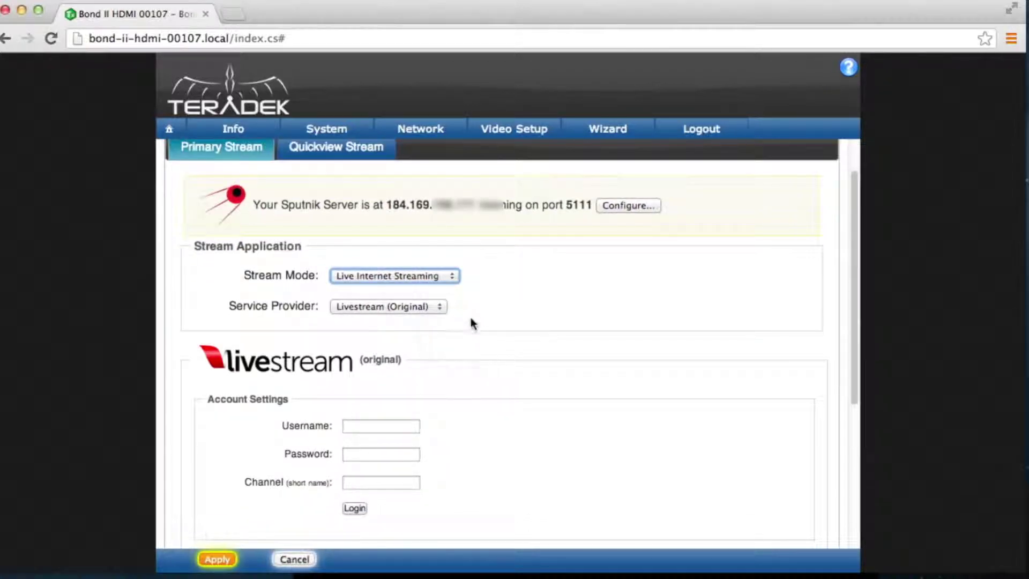
click(437, 306)
click(432, 293)
click(438, 324)
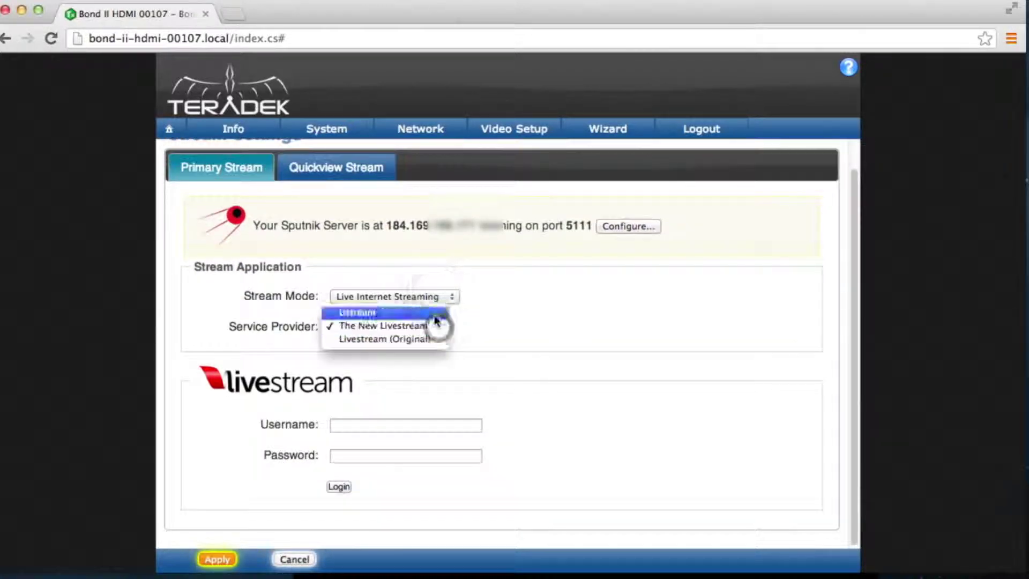
click(435, 316)
click(439, 298)
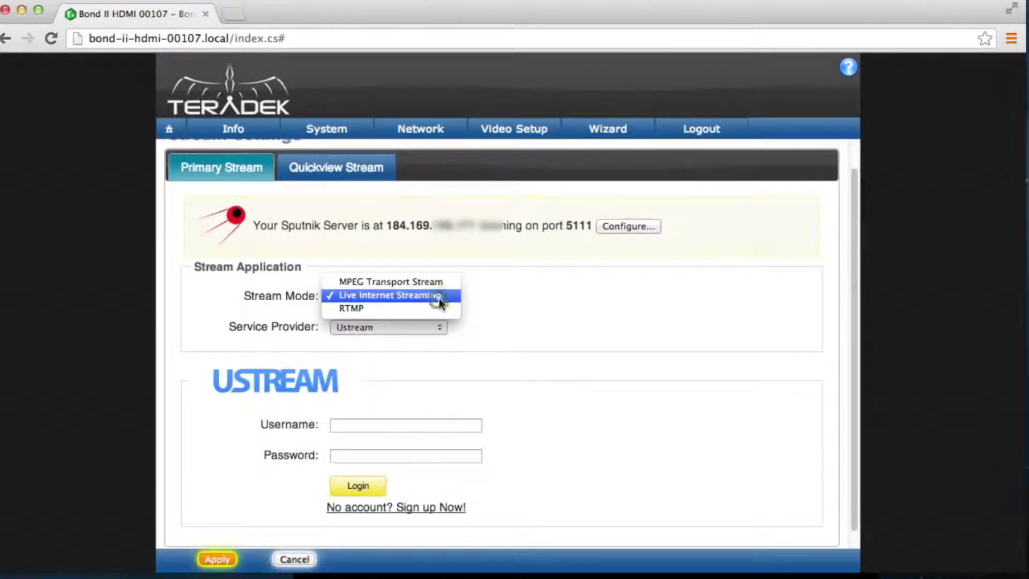
click(440, 308)
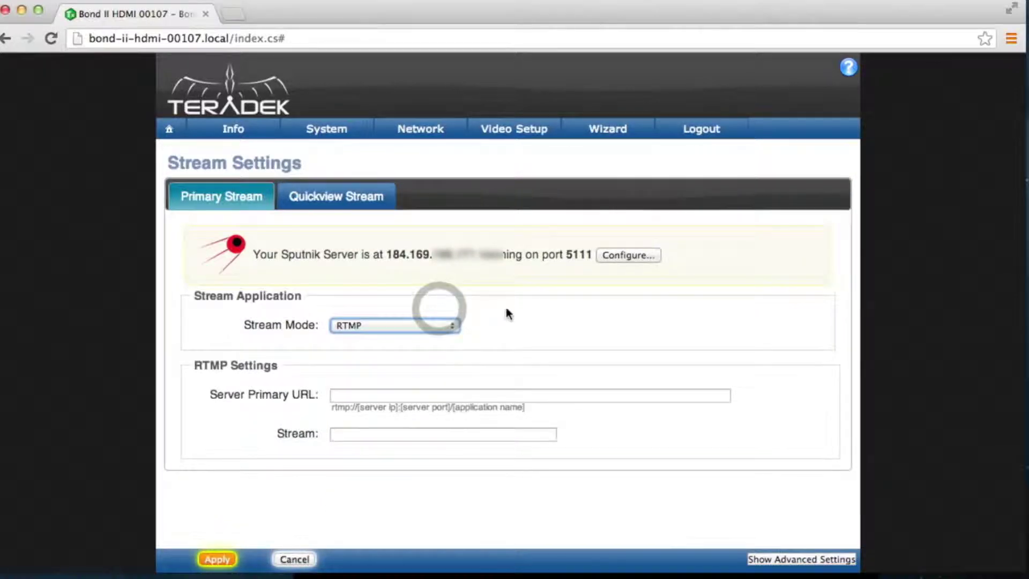
click(439, 325)
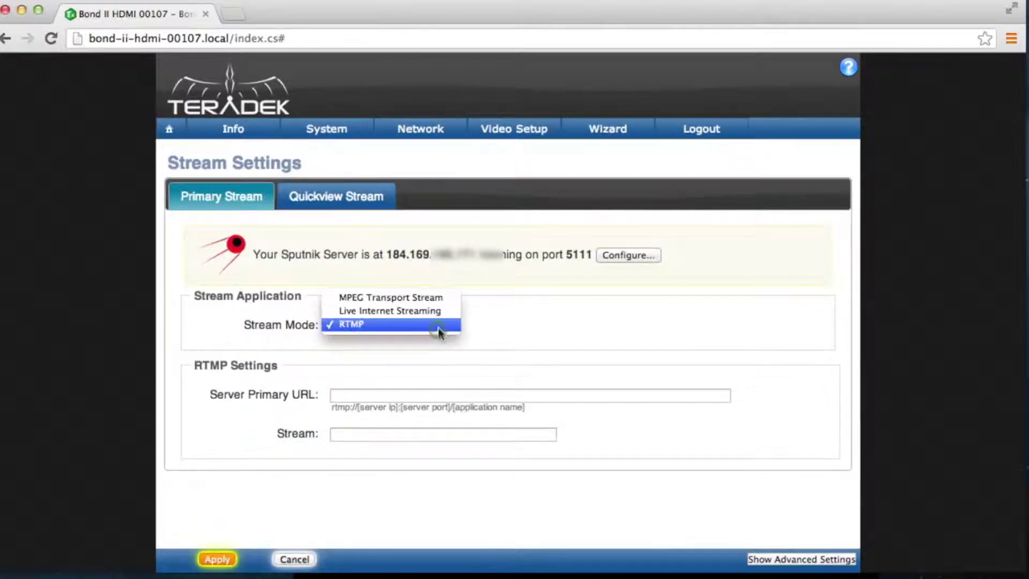
click(429, 298)
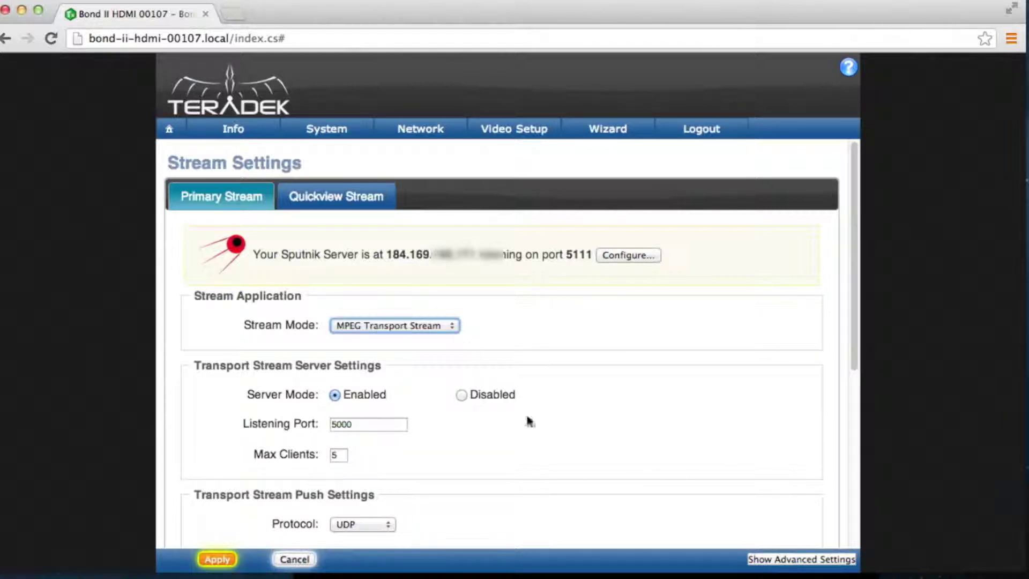
scroll(517, 477, down, 5)
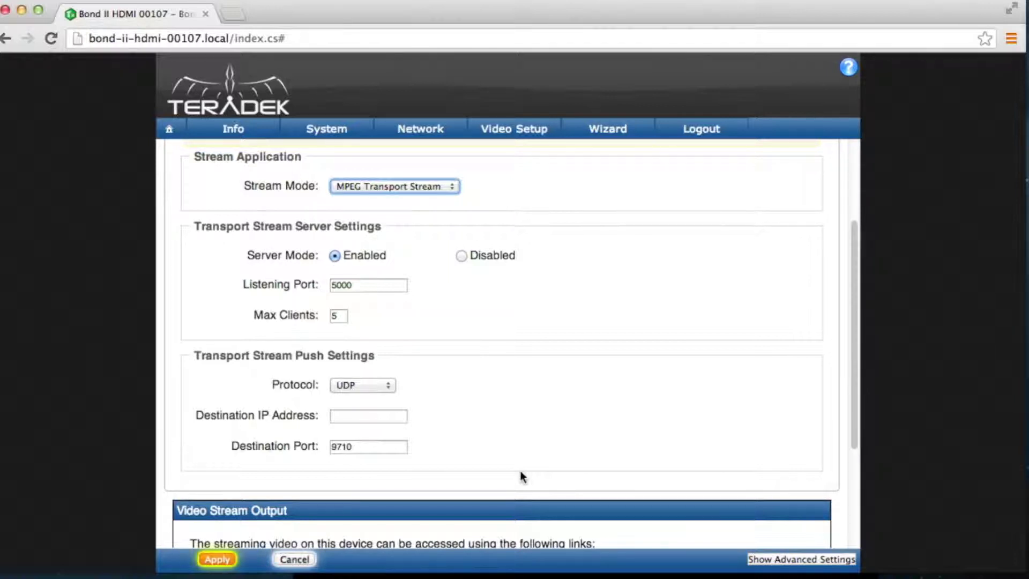
click(468, 254)
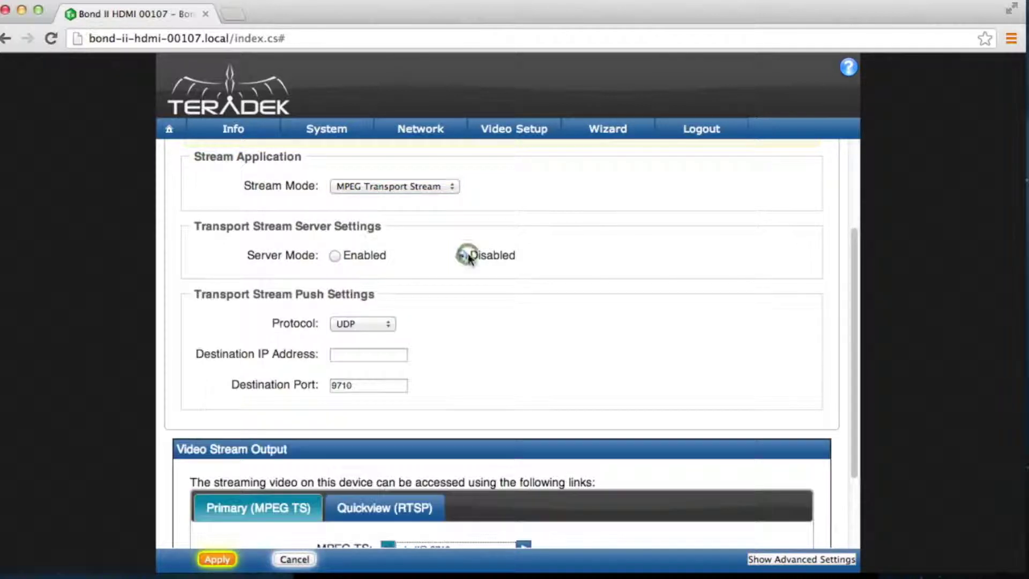
click(366, 256)
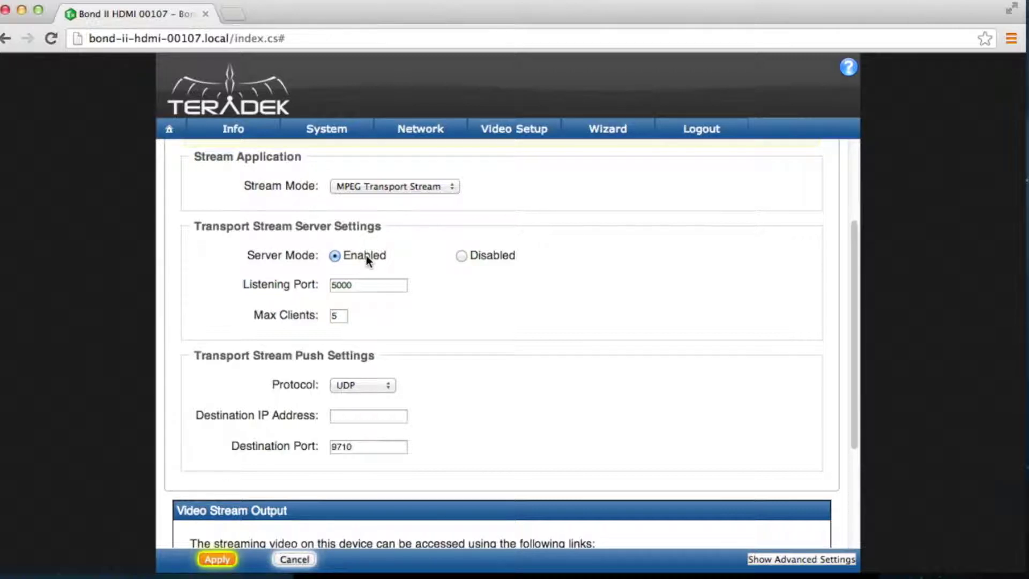
Step: Review the listening port 5000 and Sputnik port 5111, leaving both unchanged
scroll(368, 375, up, 3)
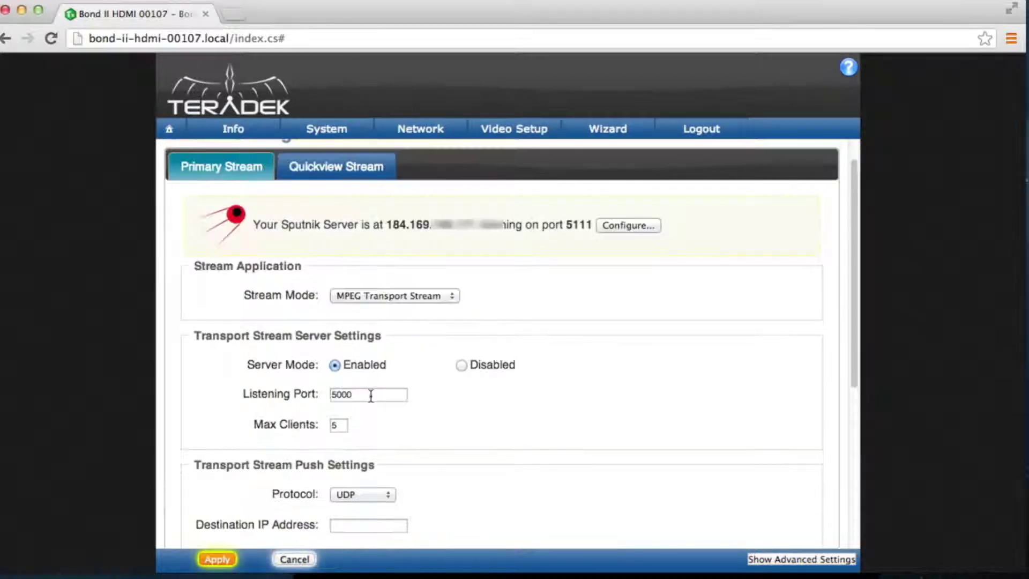
double_click(370, 395)
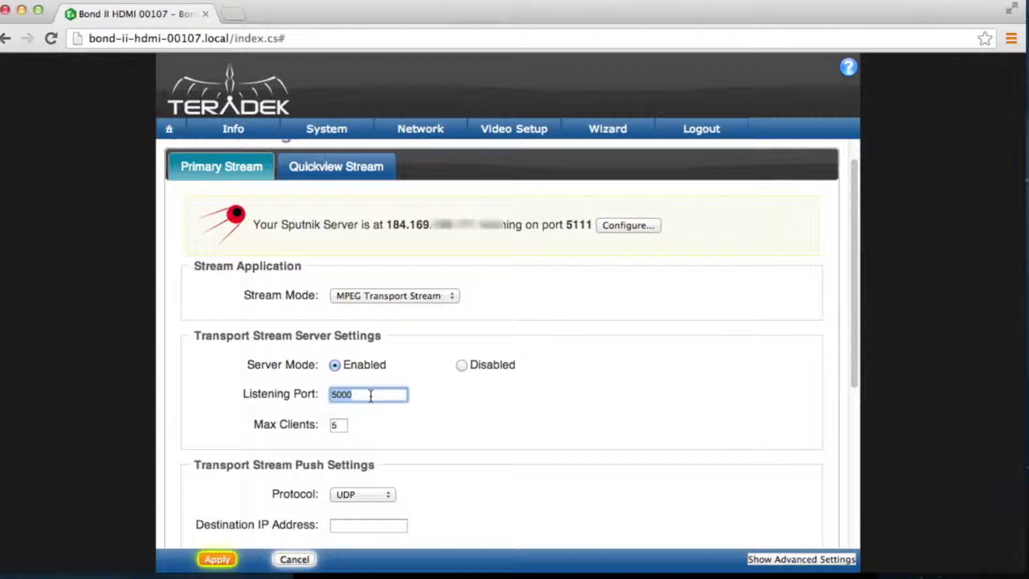
click(371, 395)
double_click(584, 224)
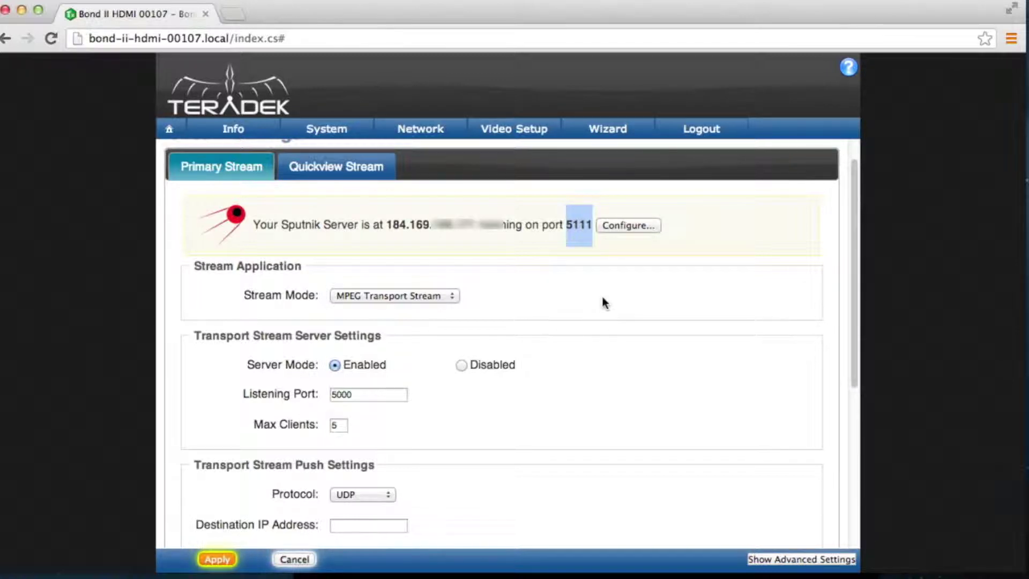
click(602, 299)
double_click(368, 397)
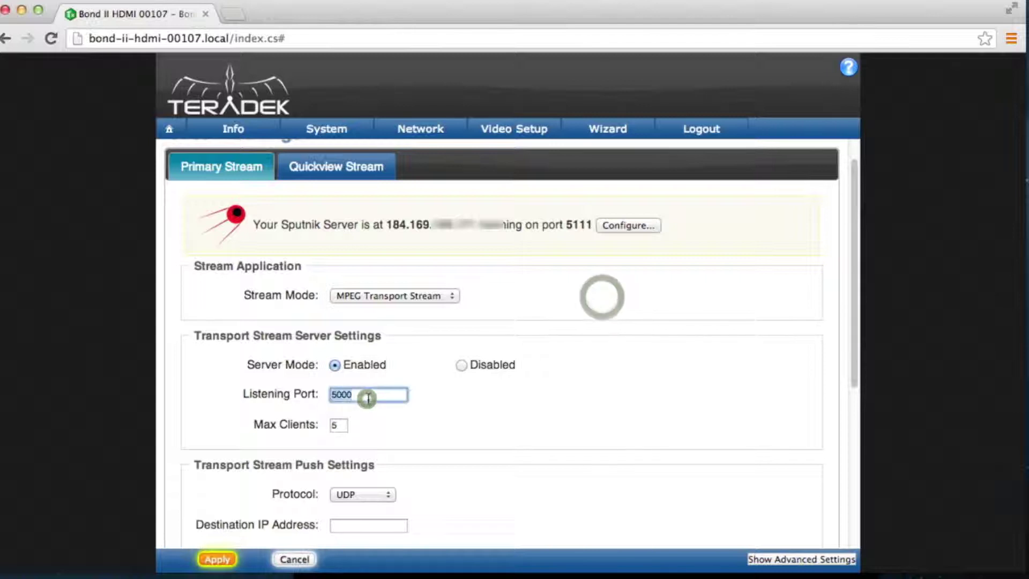
click(368, 398)
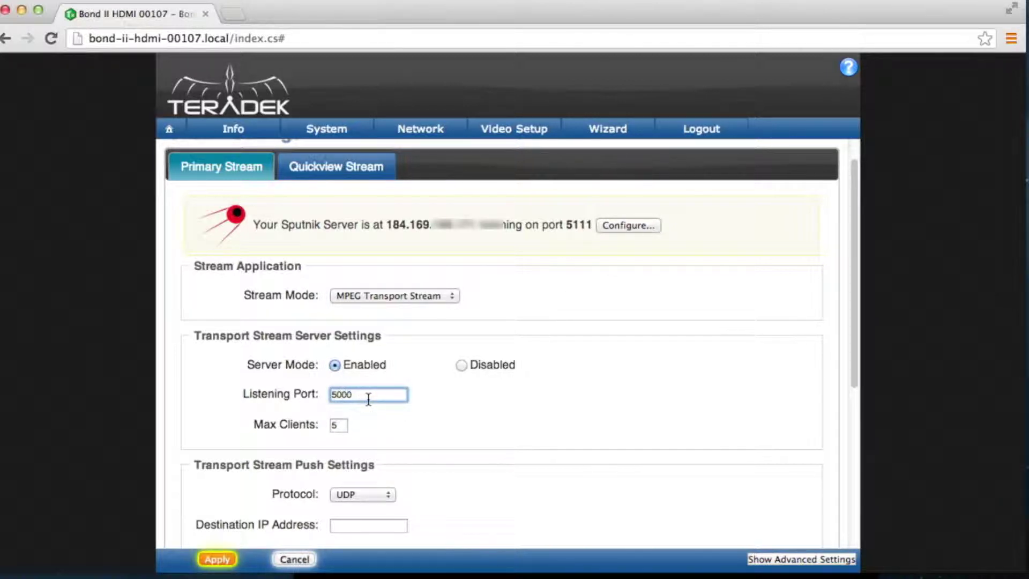
Step: Change the transport stream server's Max Clients from 5 to 10
click(344, 424)
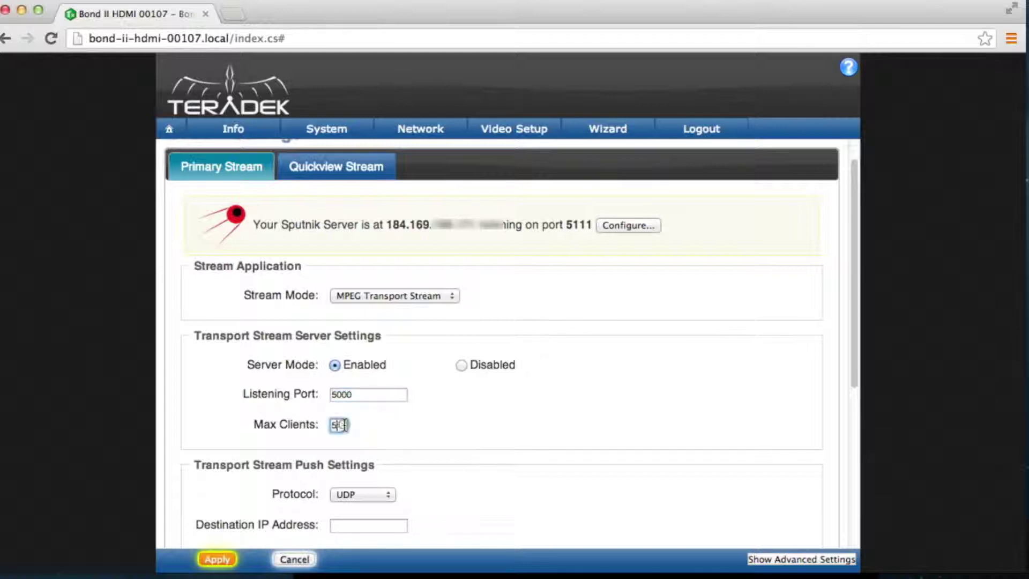
key(BackSpace)
text(10)
click(529, 471)
scroll(530, 471, down, 3)
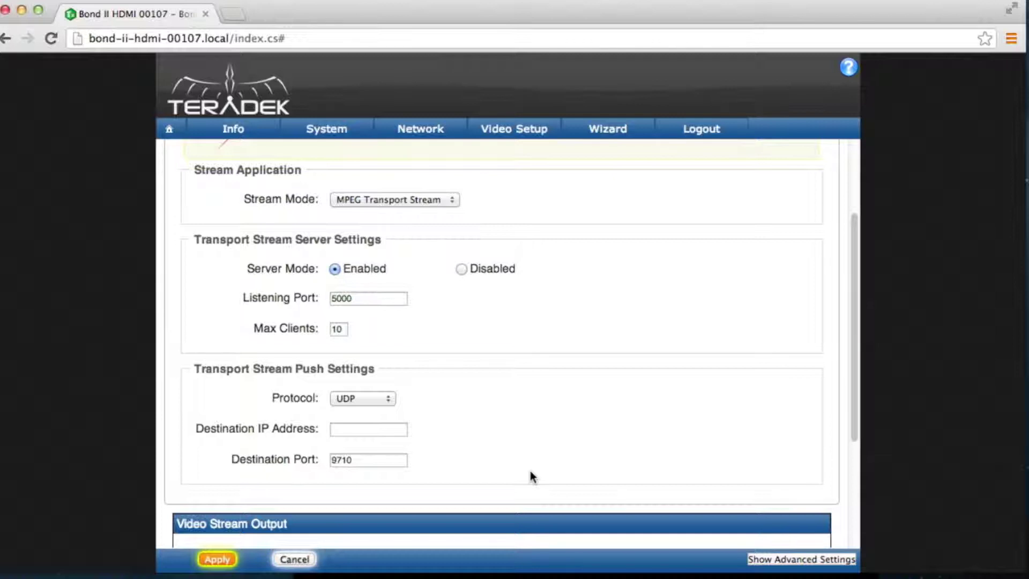
Step: Try the TCP and Multicast push protocols, then leave Protocol on UDP
click(384, 397)
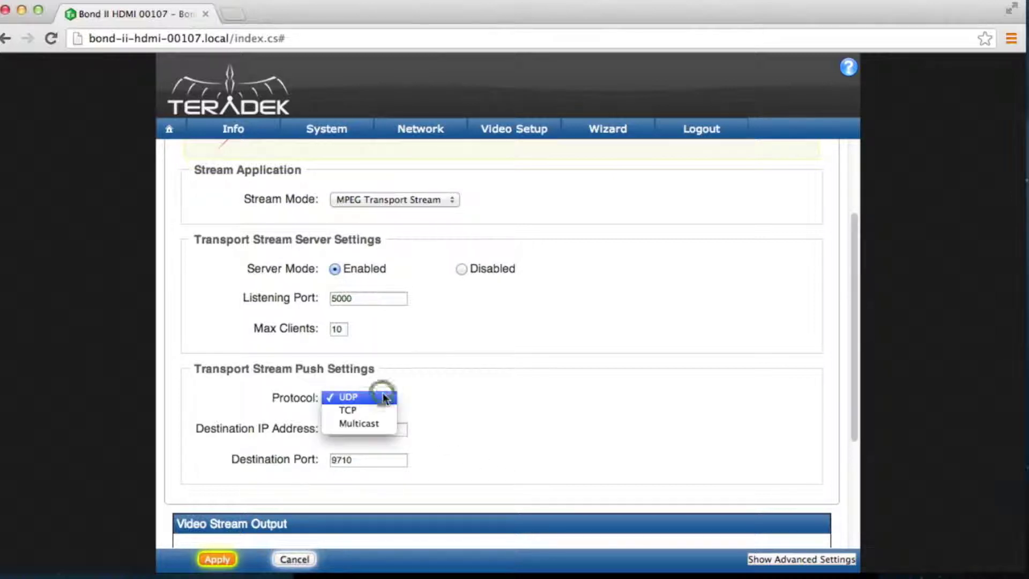
click(390, 410)
click(389, 401)
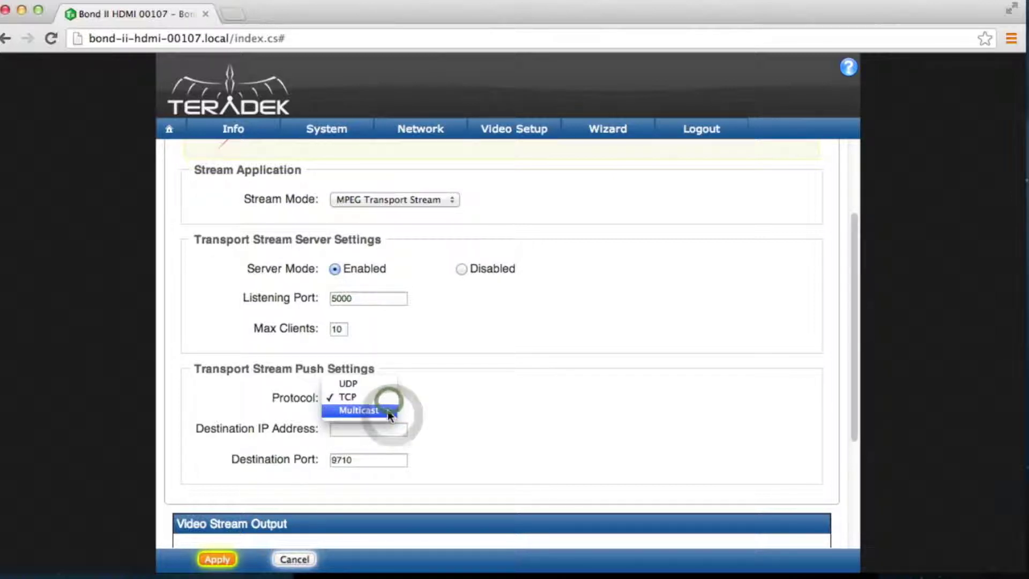
click(387, 411)
click(387, 398)
click(383, 377)
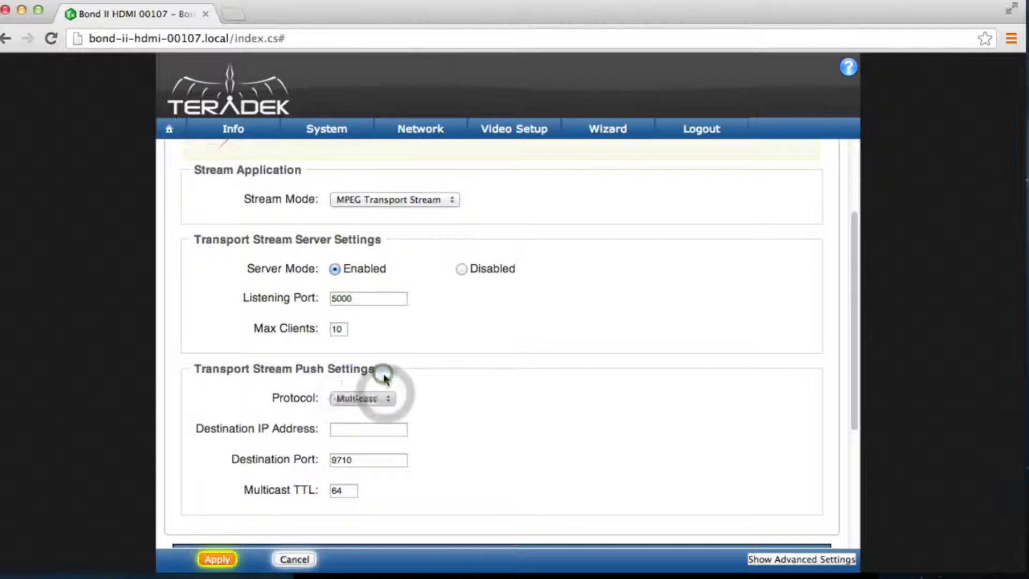
Step: Set the push destination IP to 192.168.1.25, keeping destination port 9710
click(391, 428)
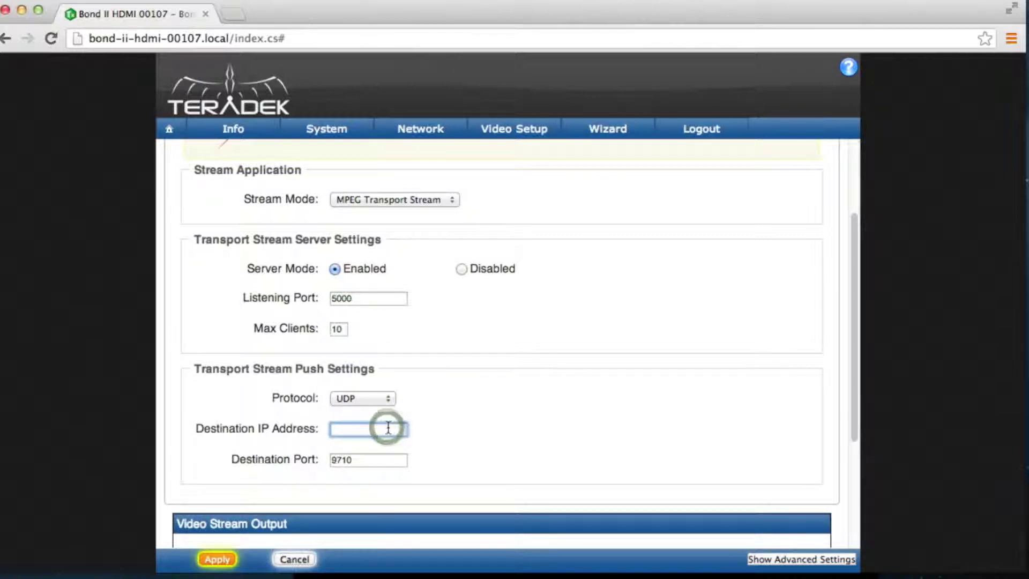
text(192.168.1.25)
click(455, 445)
scroll(455, 445, down, 2)
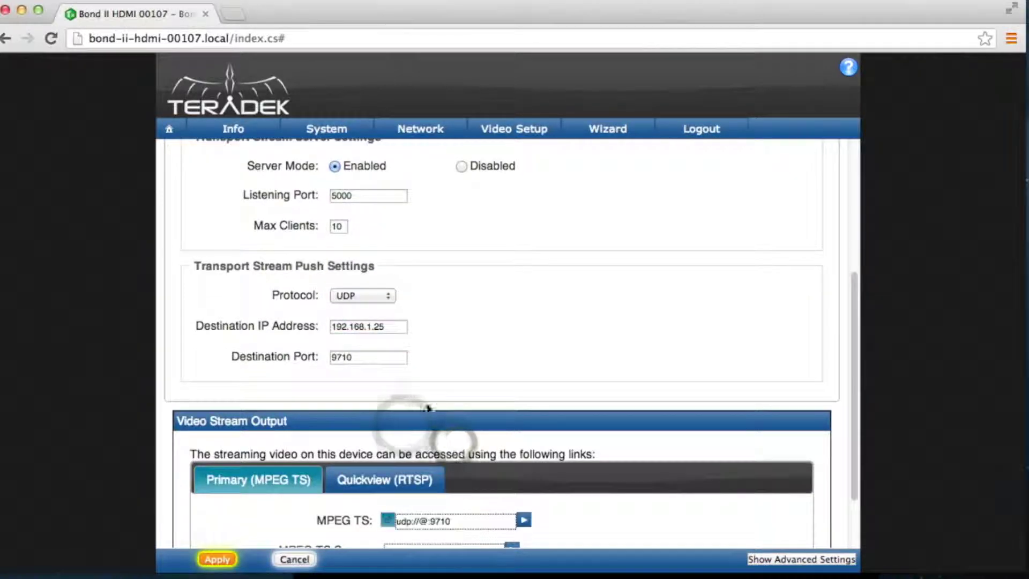
double_click(379, 357)
click(494, 368)
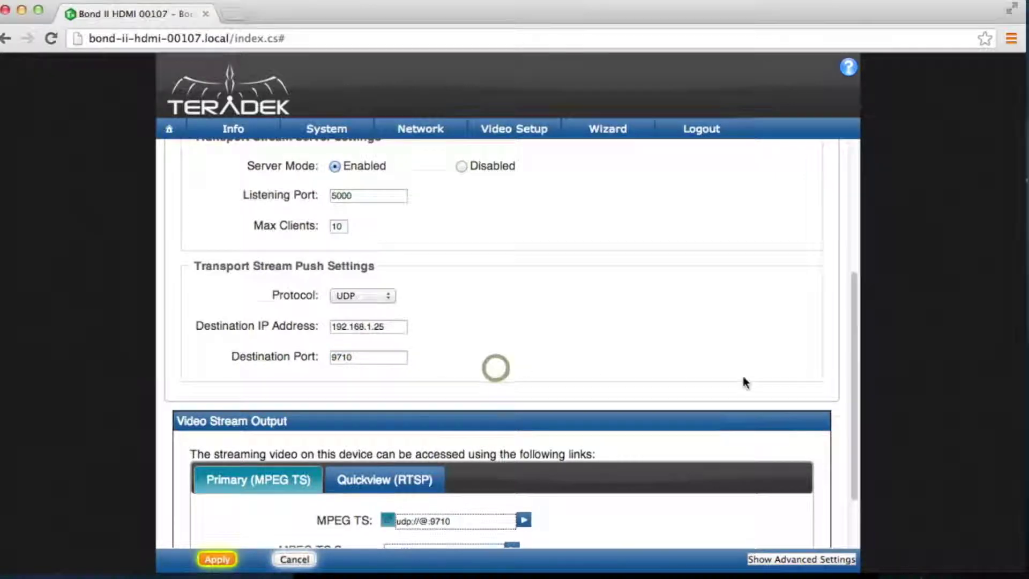
Step: Apply the MPEG Transport Stream settings with the push going to UDP 192.168.1.25:9710
scroll(745, 381, down, 2)
click(220, 559)
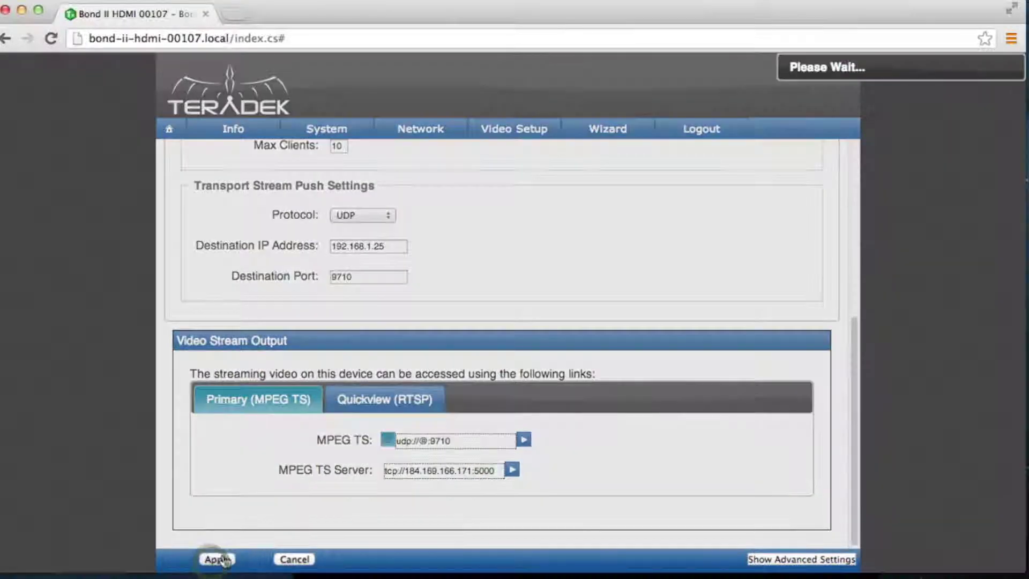